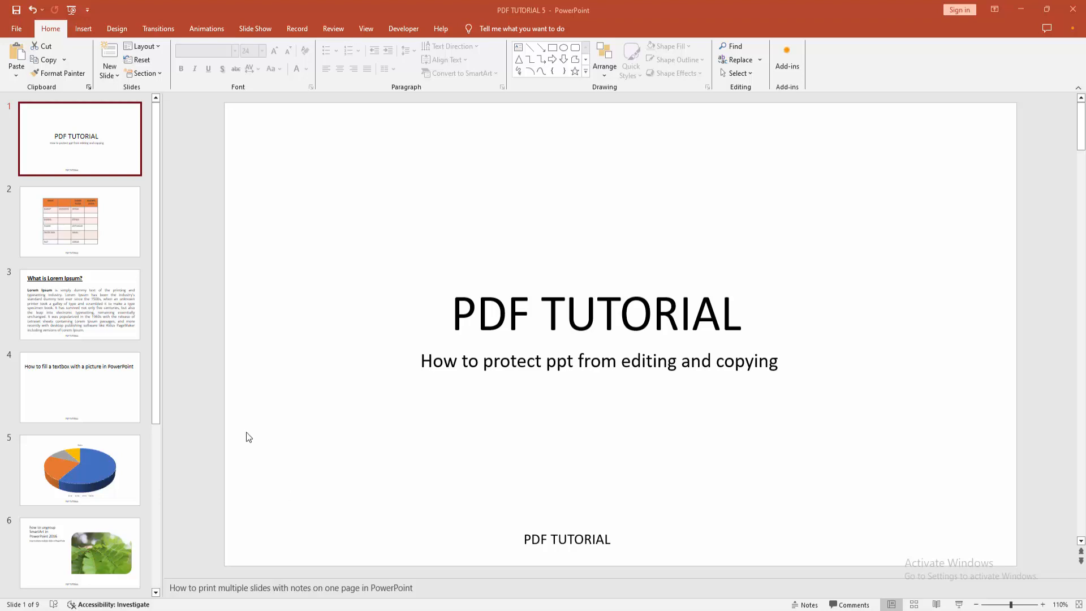
scroll(95, 356, "down", 5)
scroll(95, 356, "down", 3)
scroll(95, 356, "up", 4)
scroll(95, 356, "up", 4)
Step: Encrypt the presentation with an open password via Info > Protect Presentation and confirm it
left_click(58, 223)
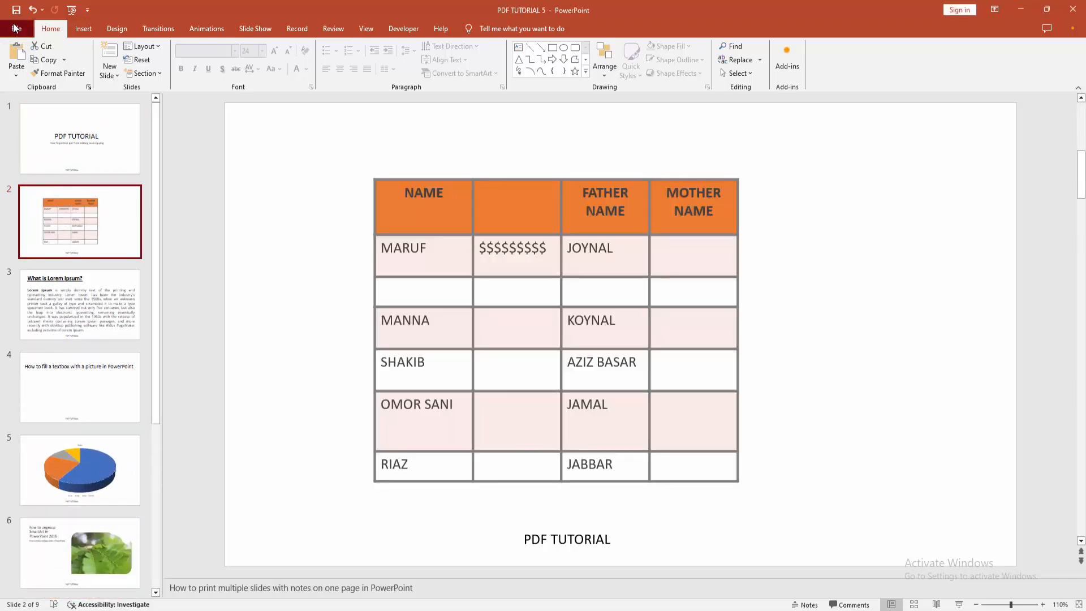
left_click(16, 28)
left_click(43, 167)
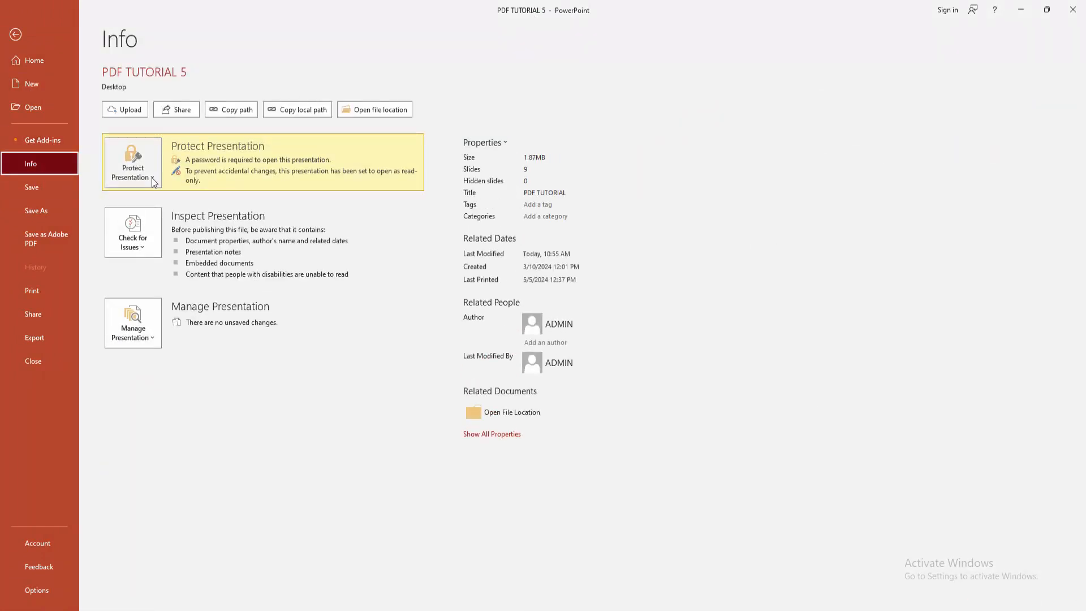
left_click(152, 177)
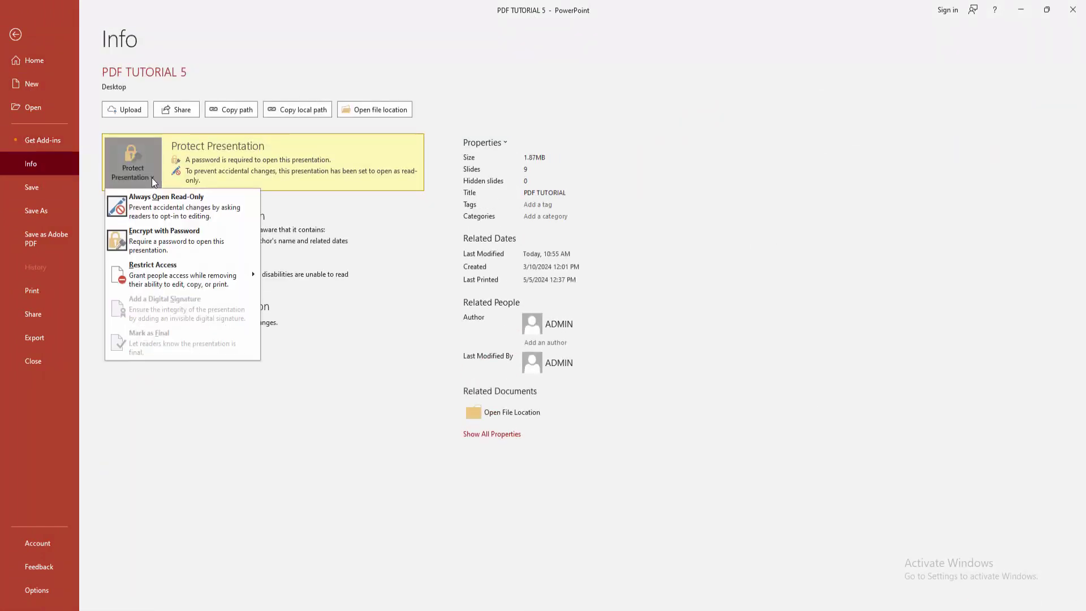
left_click(143, 243)
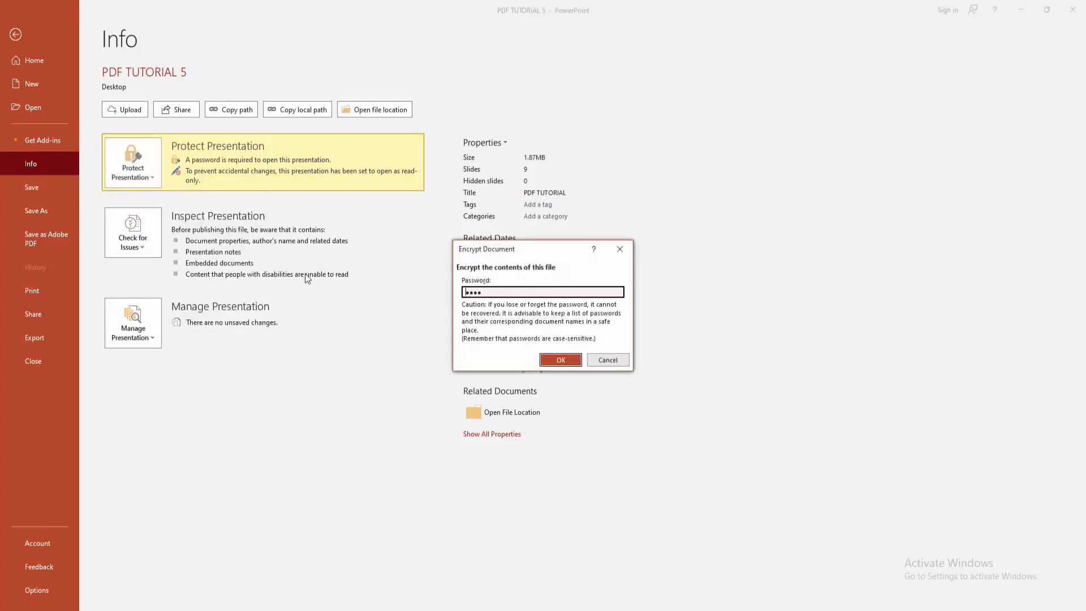
left_click_drag(485, 292, 401, 292)
left_click(560, 360)
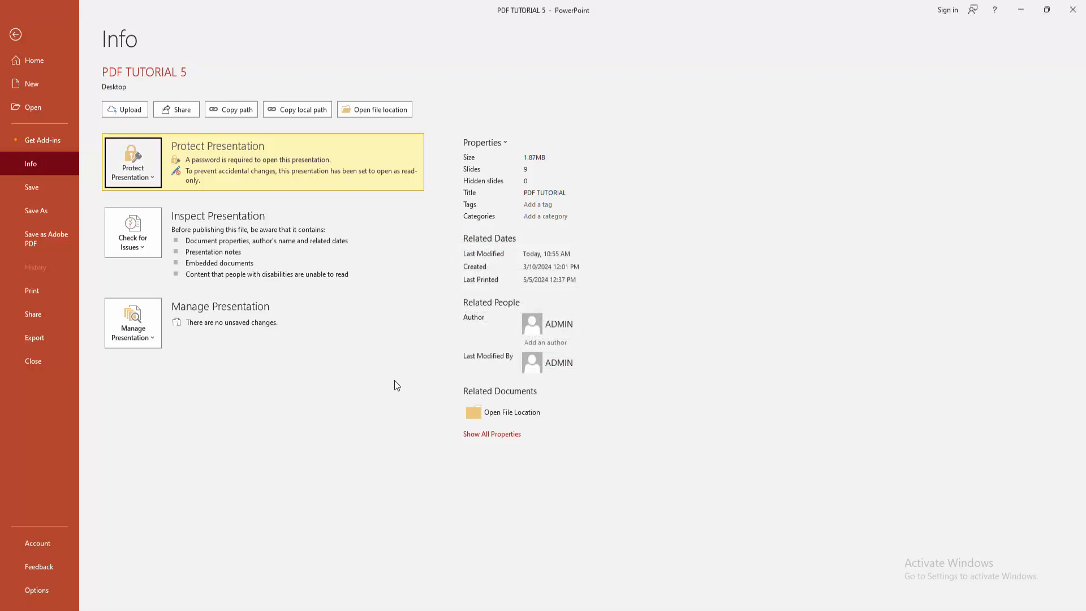
Step: Close the protected PDF TUTORIAL 5 presentation, saving its changes on the way out
left_click(15, 35)
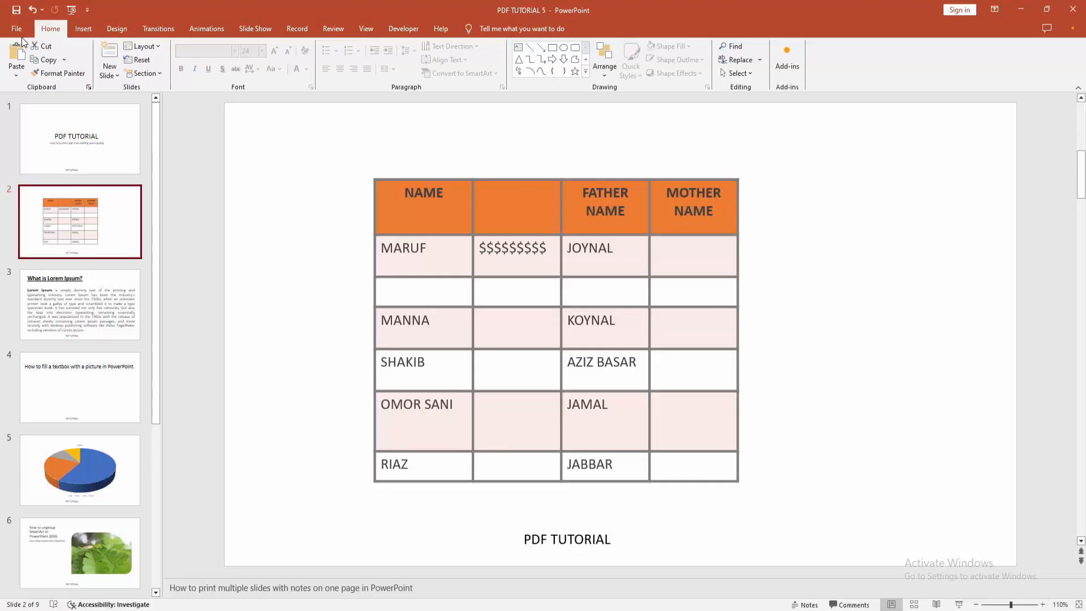
left_click(1072, 10)
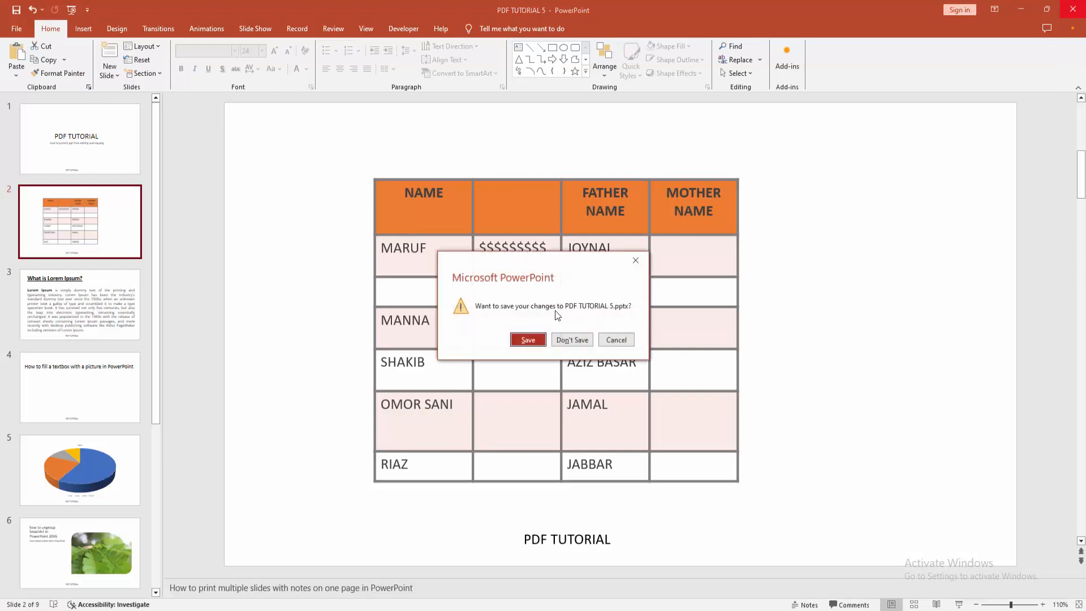
left_click(529, 339)
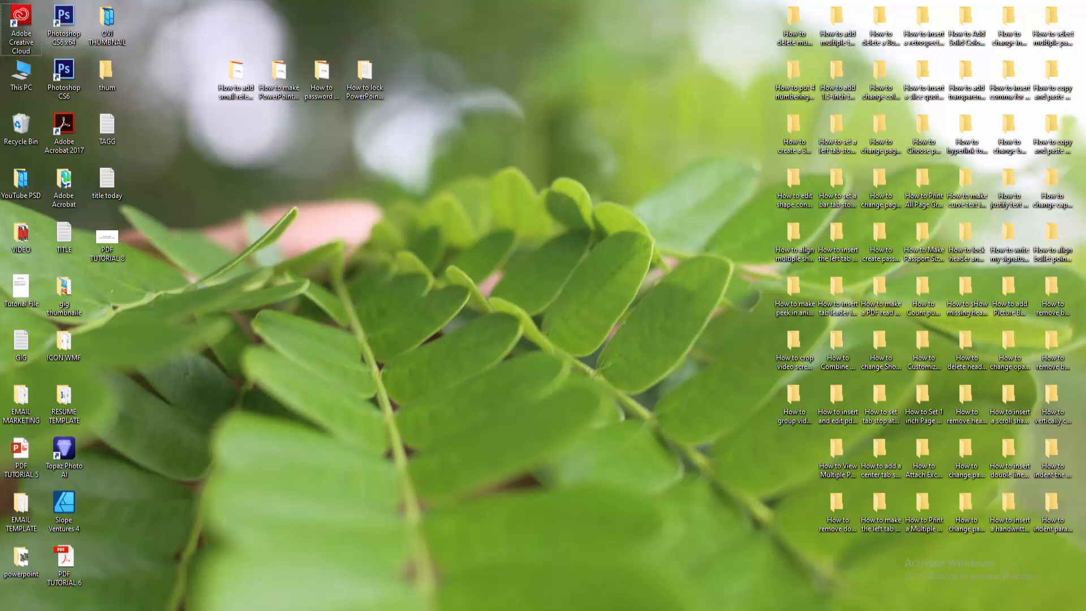
Step: Relaunch PowerPoint, reopen PDF TUTORIAL 5 from Recent and unlock it with its password
key("super")
left_click(260, 429)
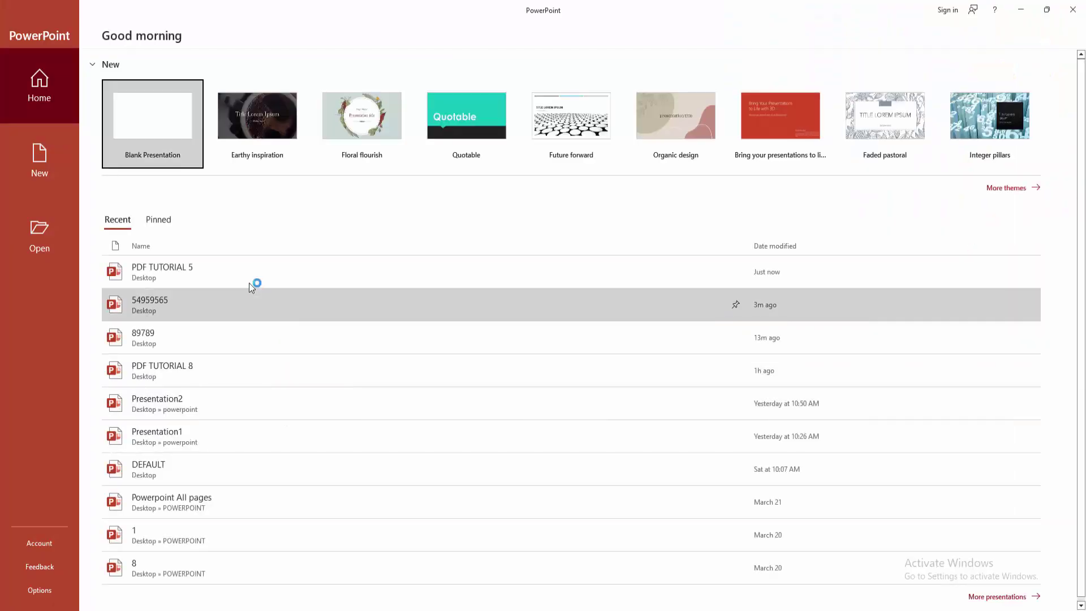
left_click(249, 281)
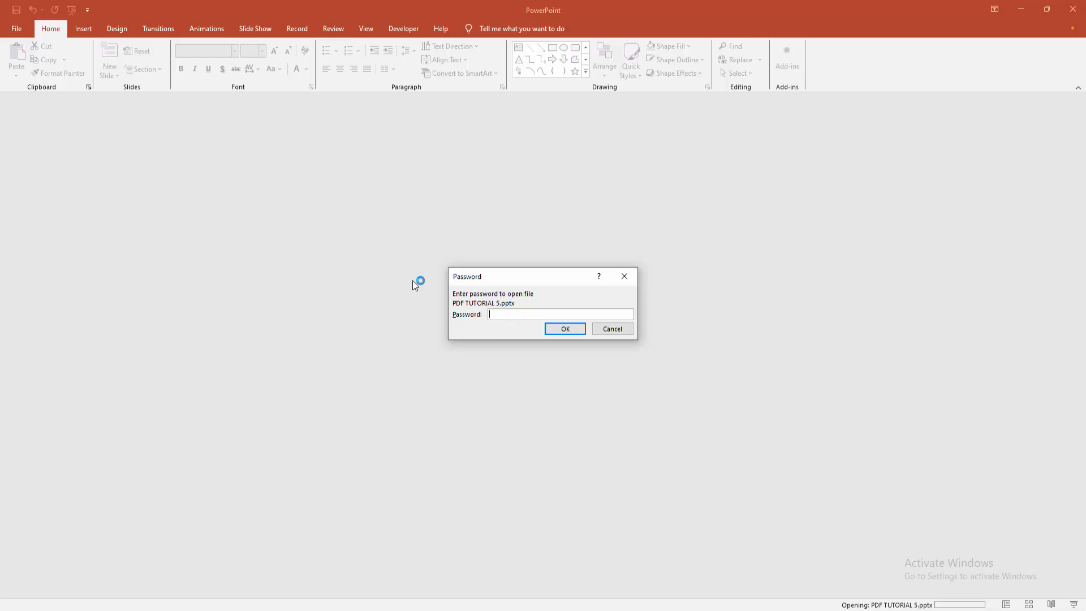
type("*****")
key("BackSpace")
key("BackSpace")
key("BackSpace")
type("****")
key("Return")
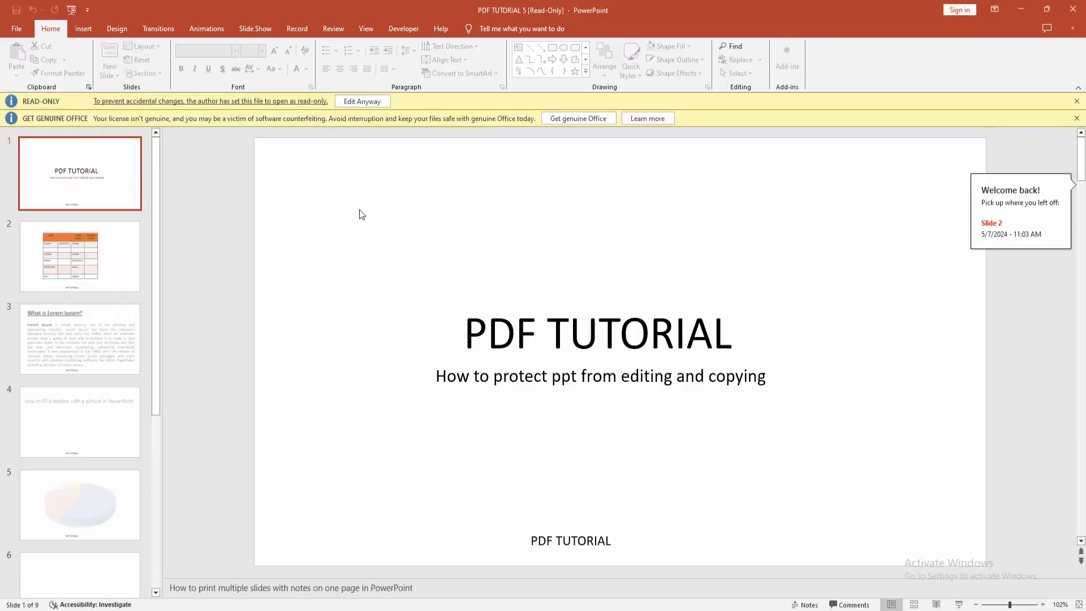
Step: Leave read-only mode with Edit Anyway and select, then deselect, the PDF TUTORIAL title text
left_click(367, 101)
left_click(528, 333)
left_click_drag(458, 323, 731, 314)
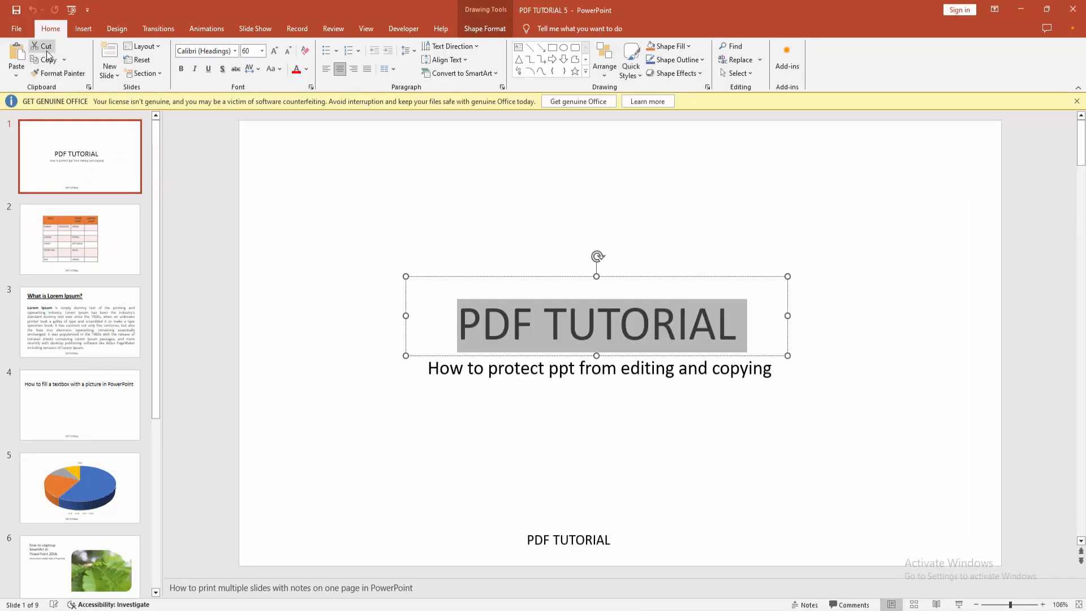
left_click(328, 187)
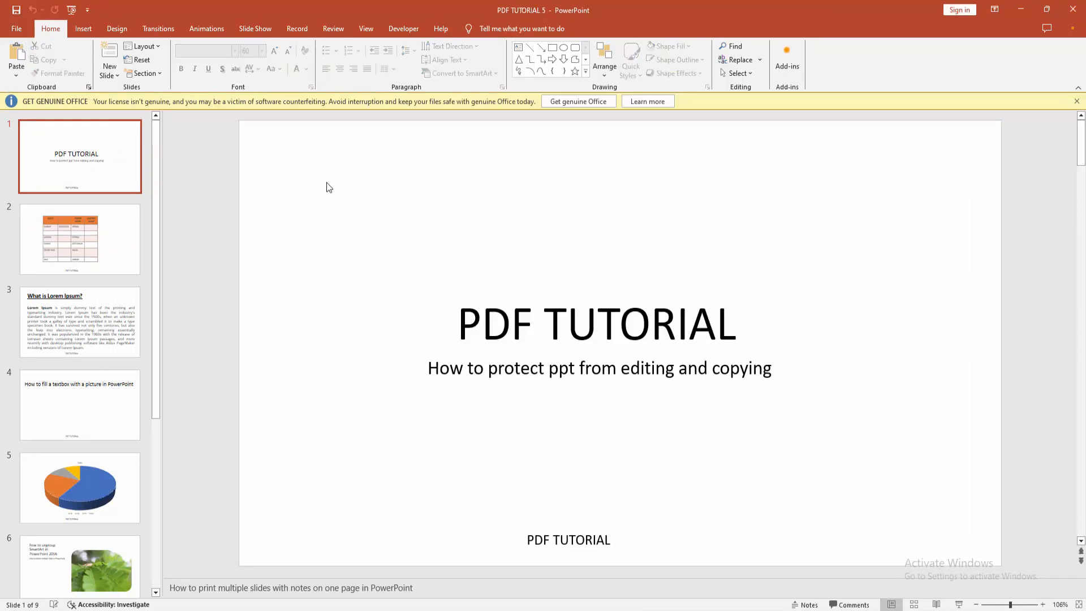